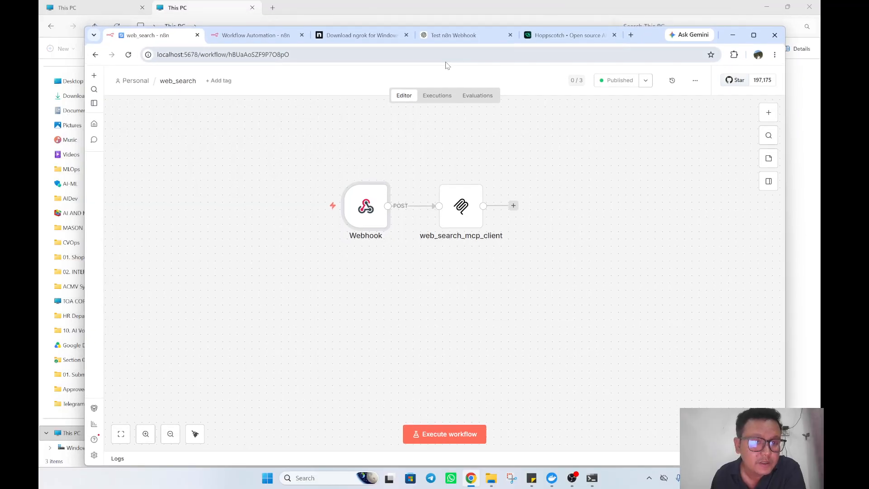
Review the parameters of the web_search_mcp_client node, including its MCP endpoint and query value, and return to the workflow canvas
left_click(311, 54)
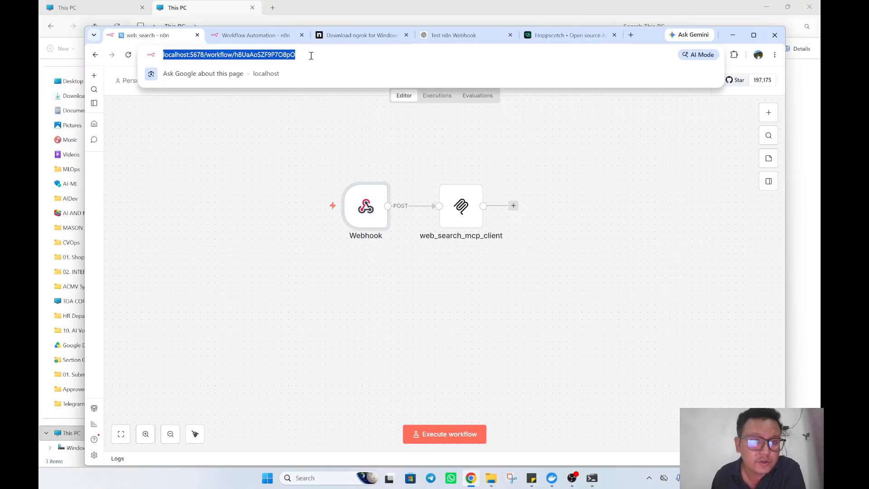
left_click(285, 107)
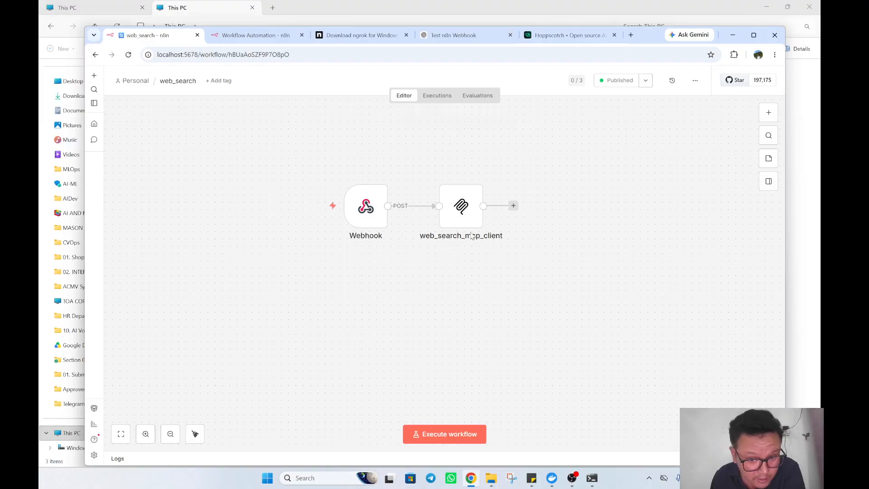
double_click(463, 216)
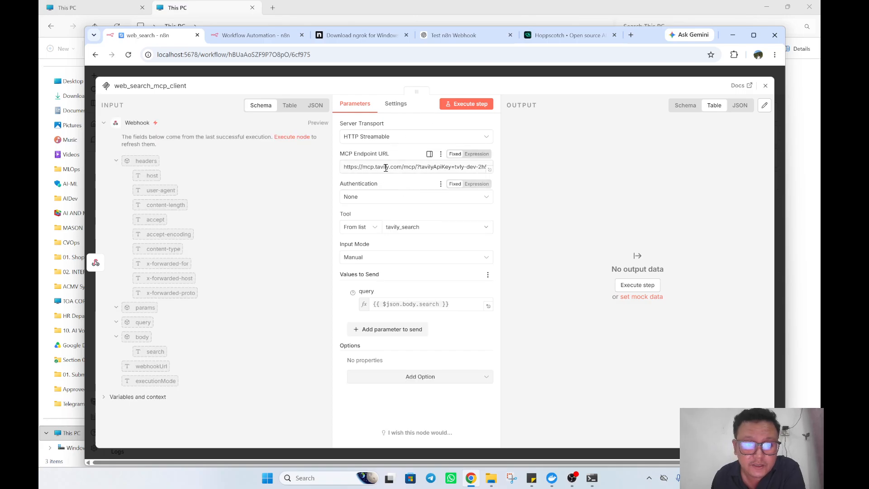
left_click(765, 86)
left_click(611, 175)
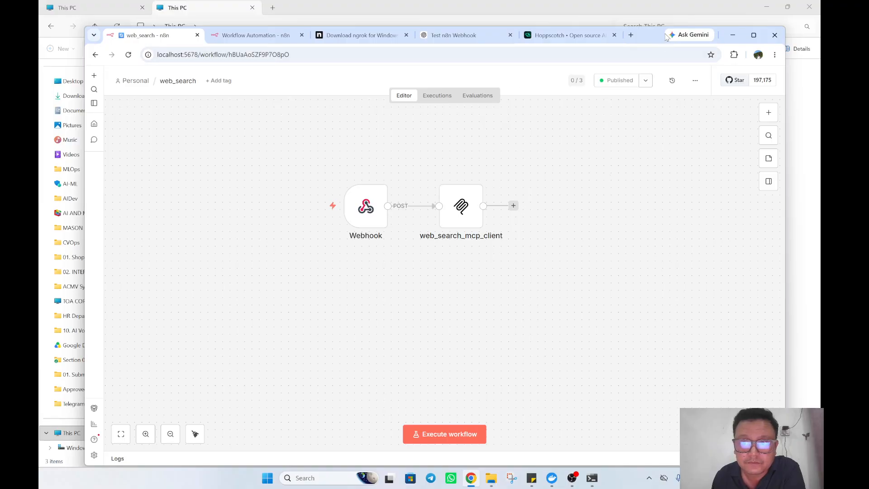
mouse_move(648, 41)
left_mouse_down()
mouse_move(629, 27)
mouse_move(640, 33)
left_mouse_up()
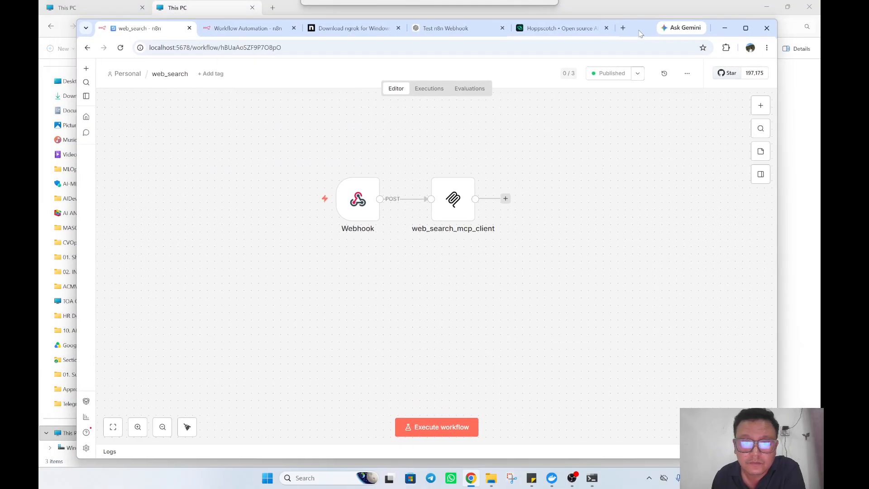
Look at the Hoppscotch request page, and show the production URL of the Webhook node in the n8n web_search workflow
left_click(548, 32)
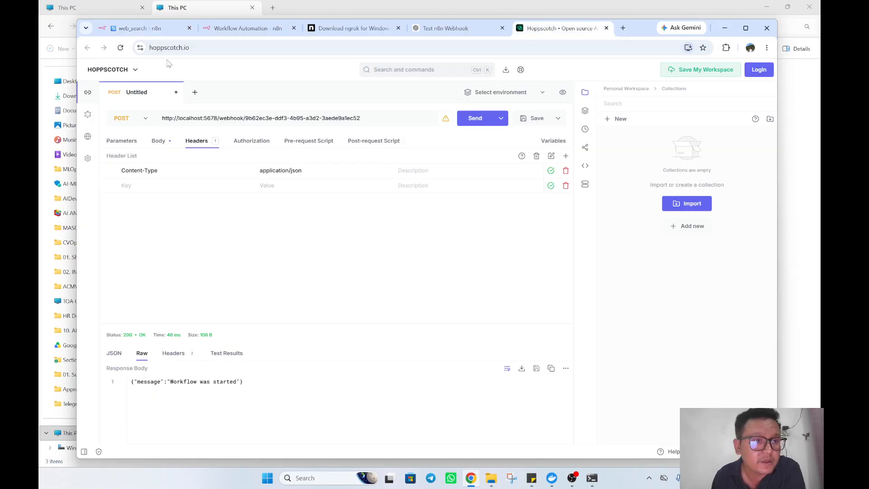
left_click(196, 48)
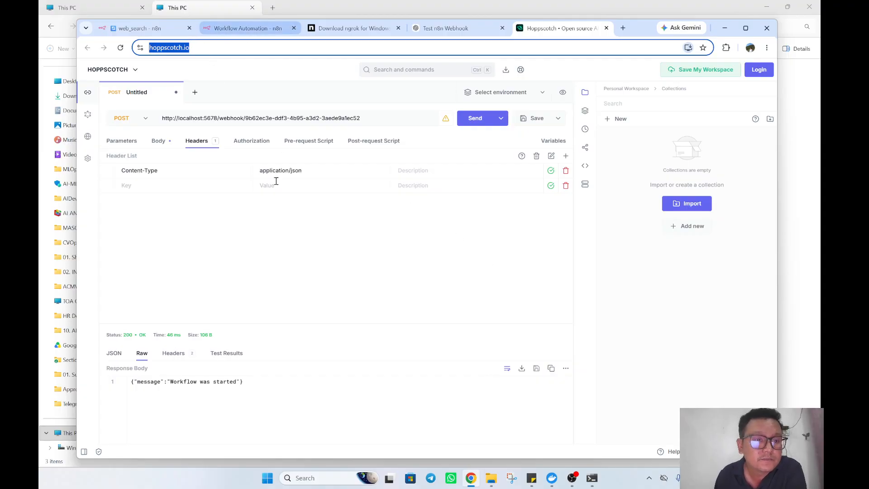
left_click(136, 28)
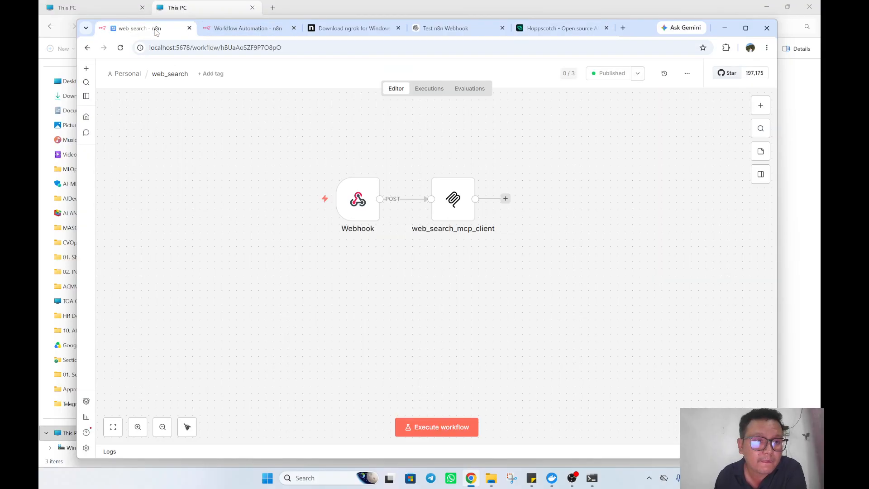
double_click(371, 206)
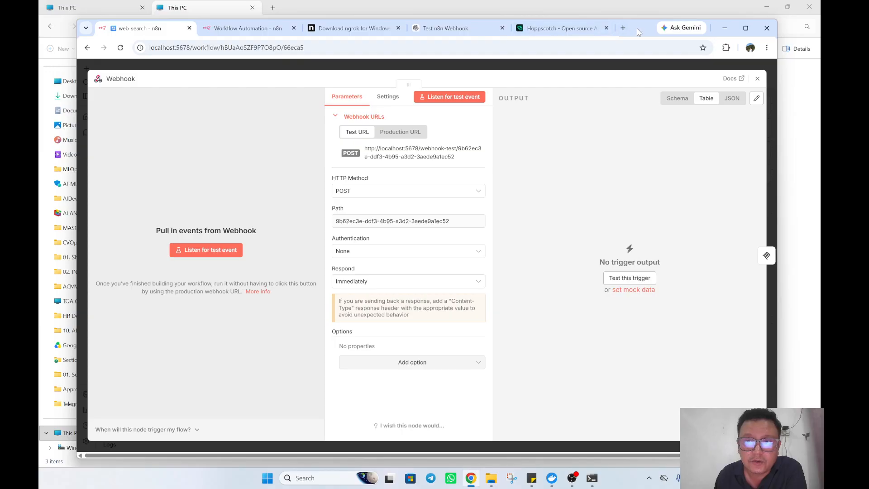
left_click_drag(638, 31, 647, 27)
left_click(417, 129)
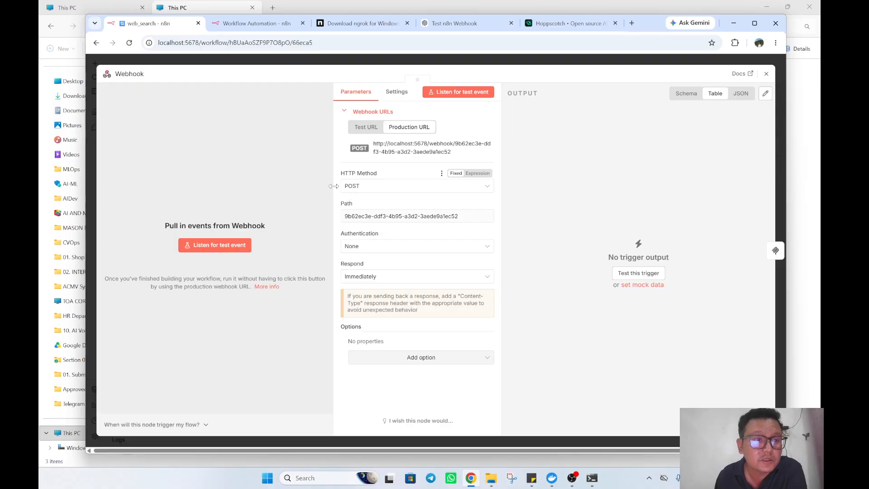
Switch to Hoppscotch and review the POST request's webhook URL and its JSON request body
left_click(566, 23)
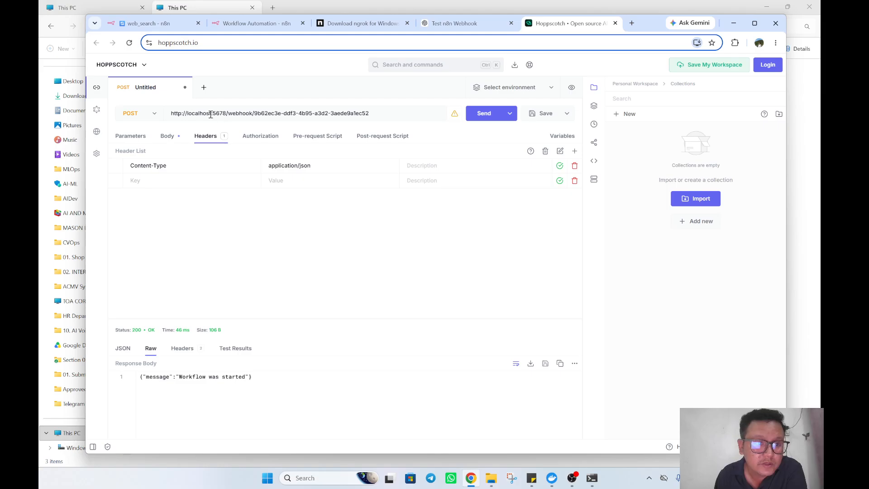
left_click_drag(382, 113, 152, 118)
left_click(439, 257)
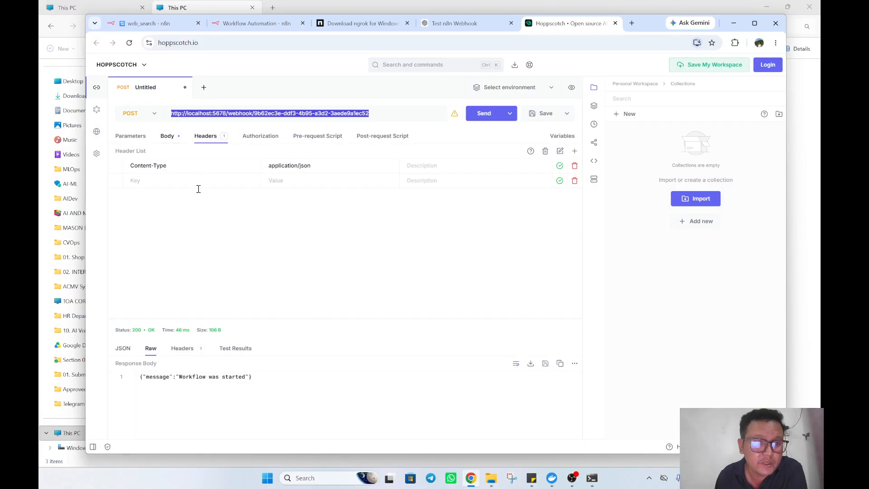
left_click(181, 198)
key("ctrl+a")
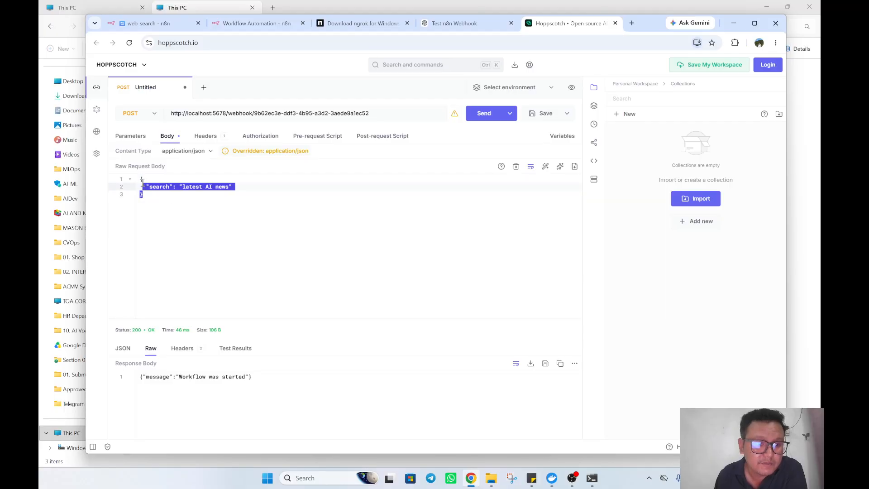
left_click(248, 201)
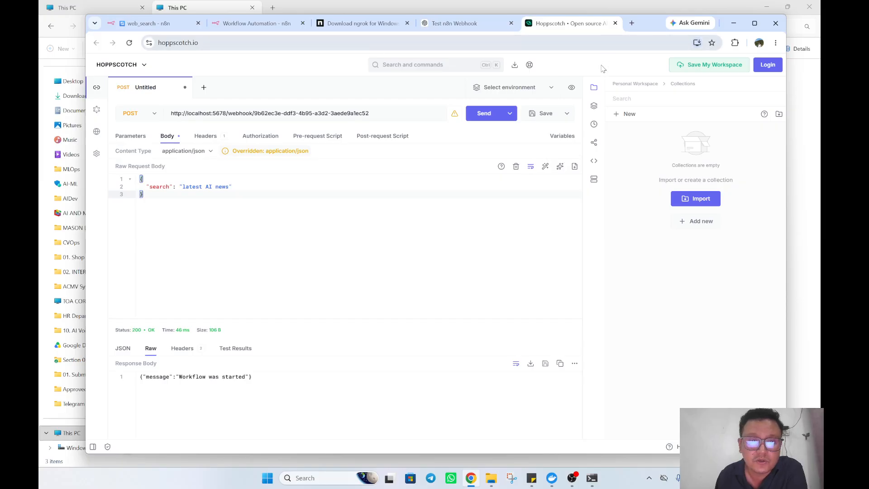
Examine the ngrok download page, comparing the macOS and Windows installation instructions
left_click(363, 24)
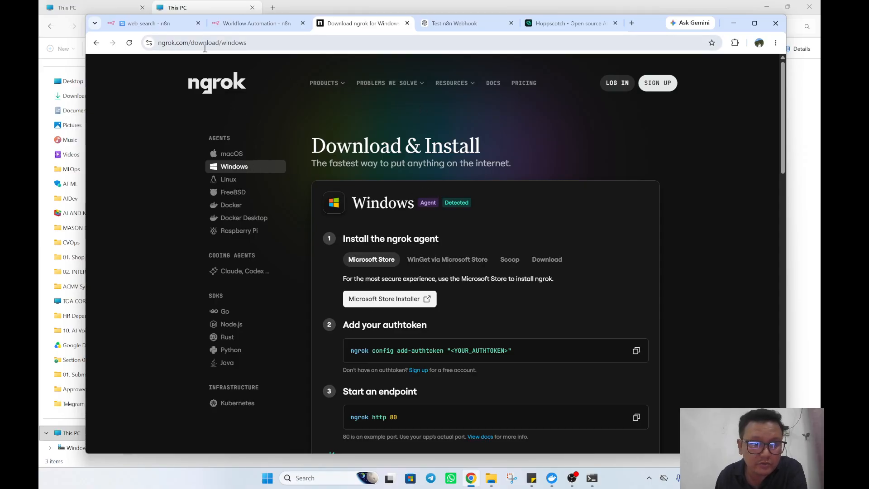
left_click(247, 44)
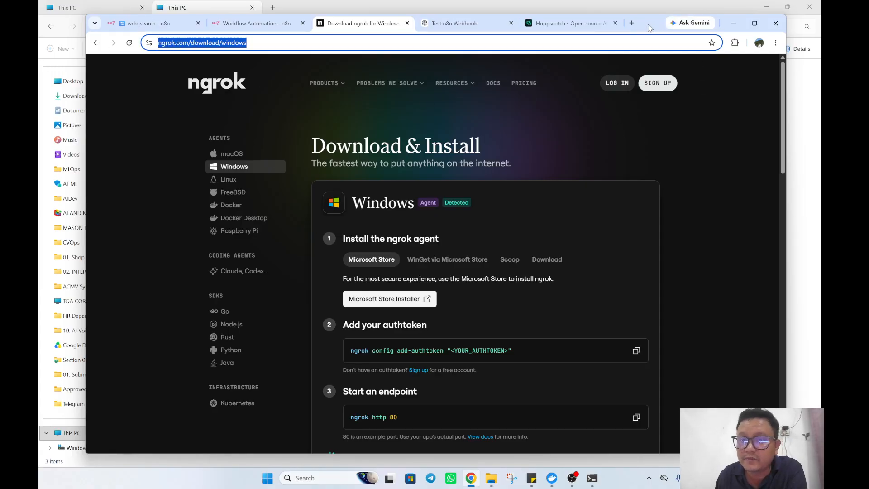
left_click_drag(648, 25, 650, 23)
left_click(244, 151)
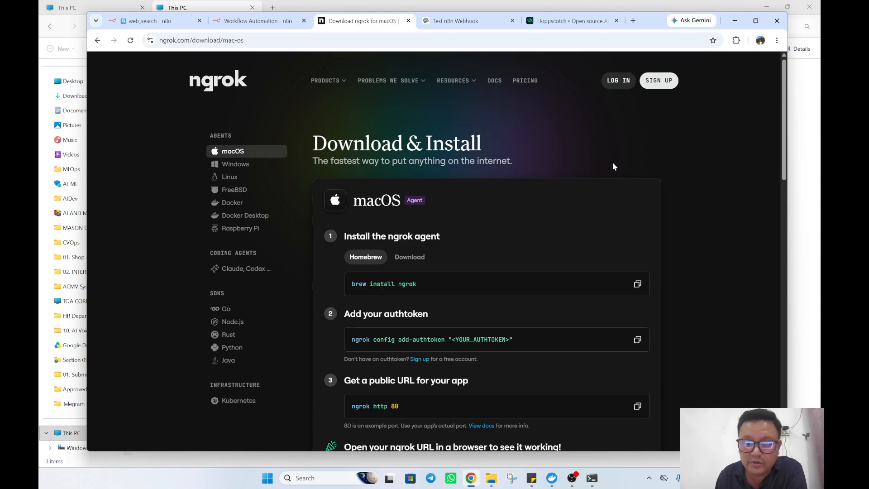
left_click(275, 165)
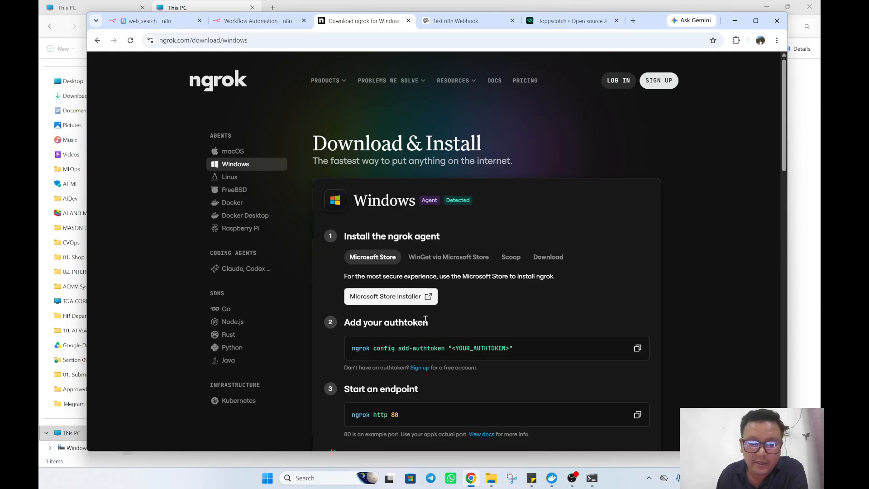
Launch ngrok in a new terminal, try to start a tunnel with "ngrok http 5678", and close that terminal
left_click(337, 482)
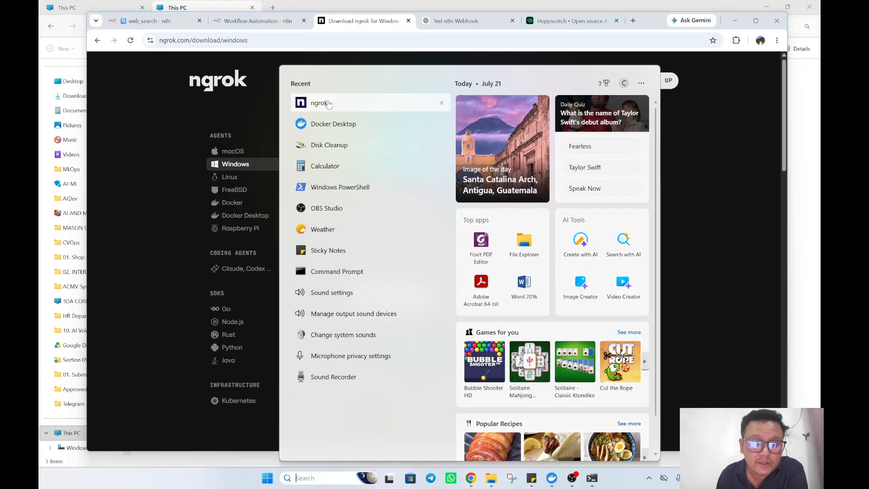
left_click(328, 99)
left_click_drag(337, 33, 485, 81)
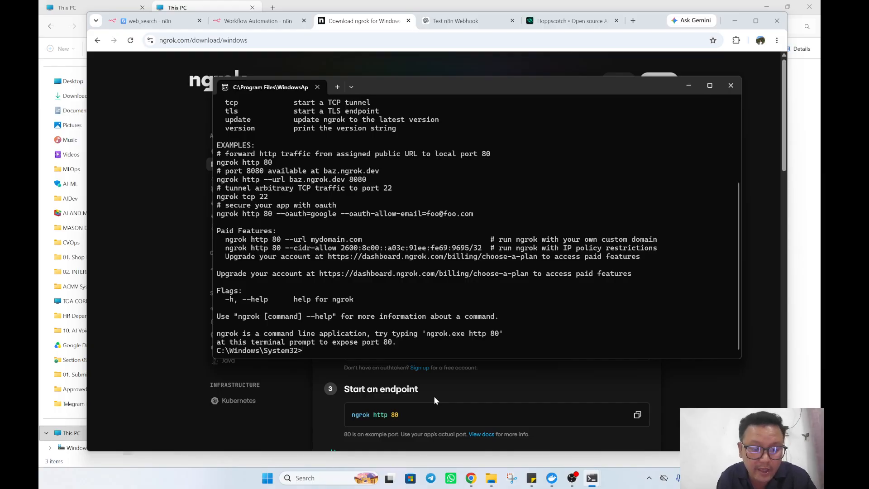
type("ngrok http 5678")
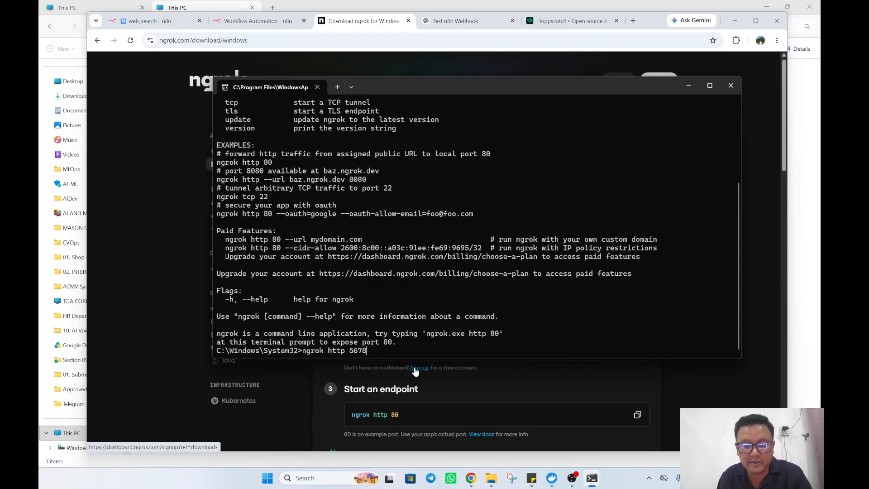
key("Return")
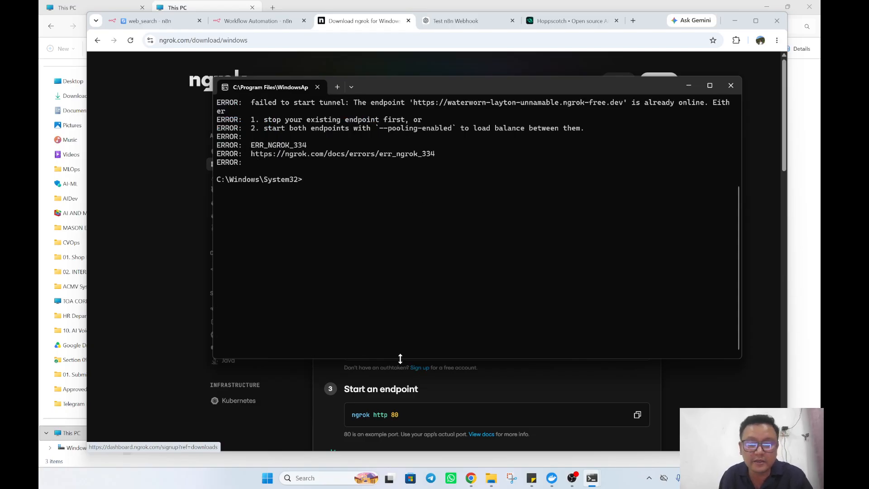
scroll(443, 288, "up", 2)
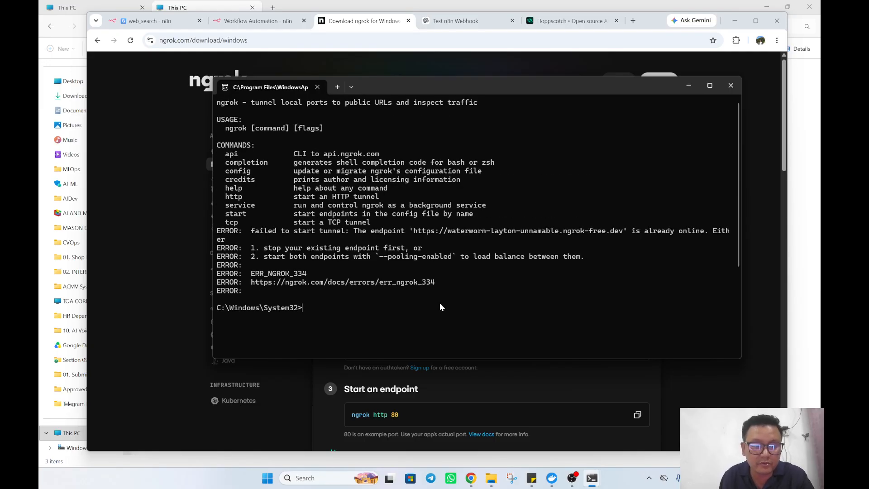
left_click(732, 89)
Switch to the already running ngrok terminal and copy the public forwarding URL that points to localhost:5678
mouse_move(596, 479)
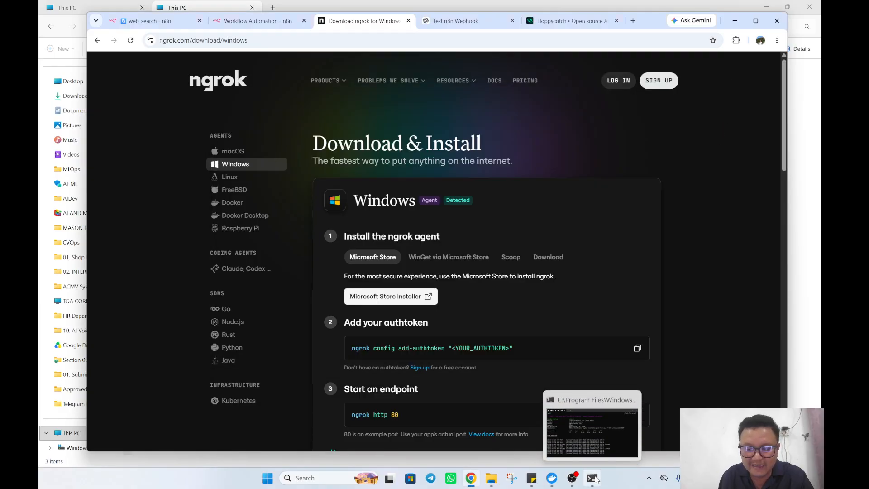
left_click(593, 445)
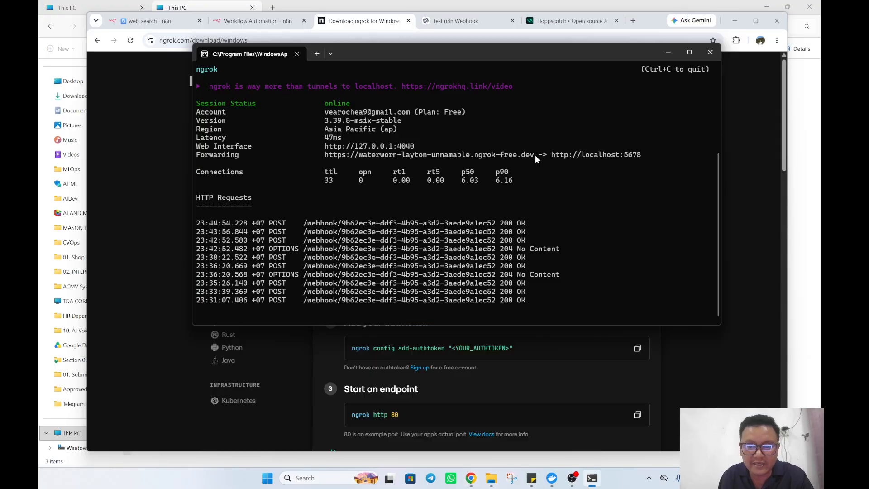
left_click_drag(491, 53, 470, 70)
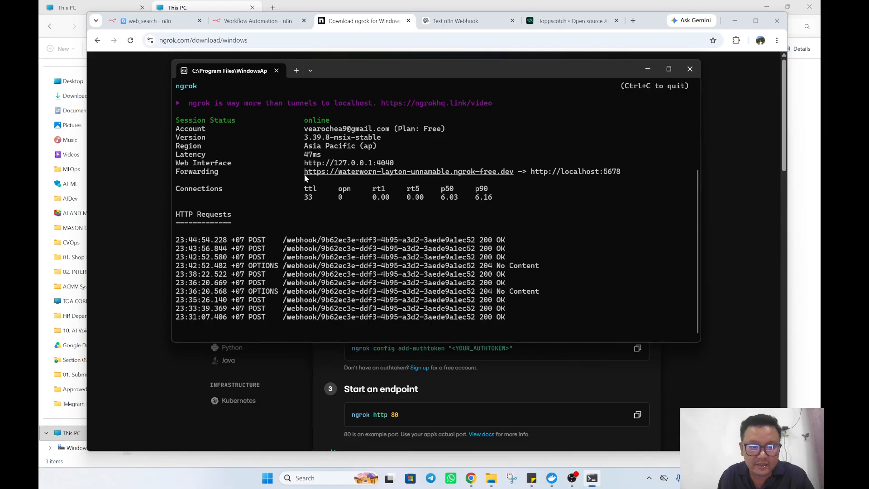
left_click_drag(303, 172, 384, 172)
left_click(283, 171)
left_click_drag(303, 172, 513, 172)
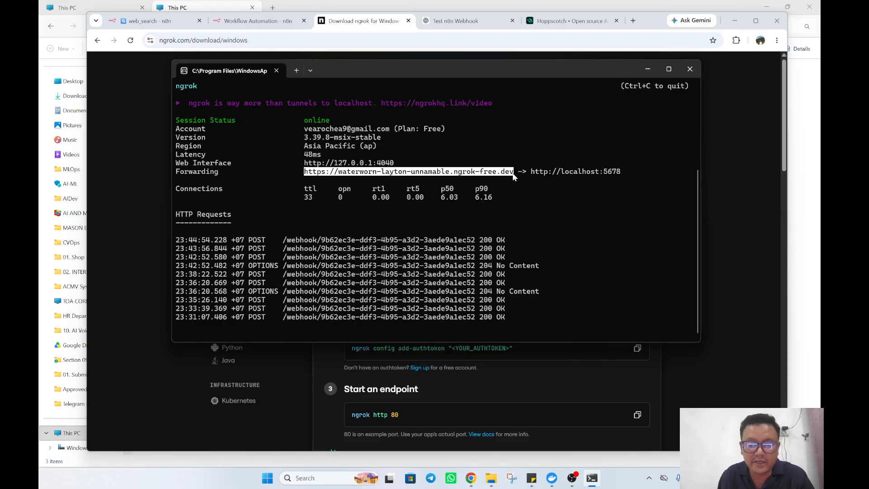
key("ctrl+c")
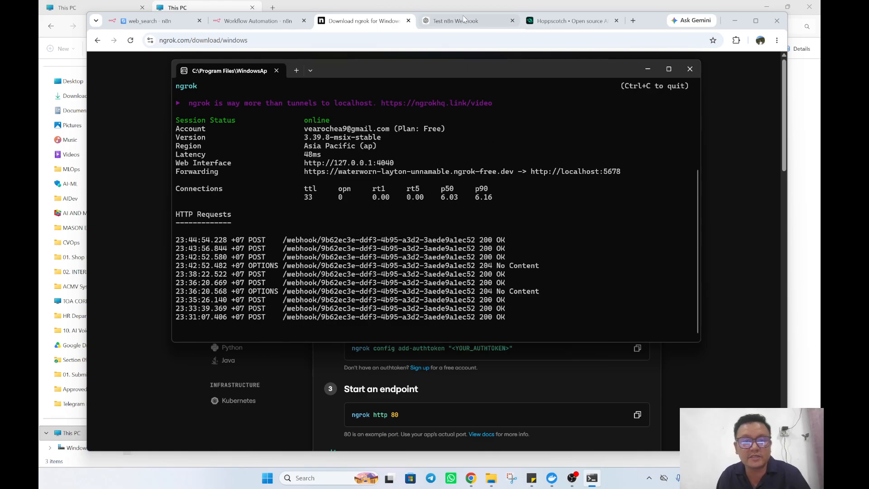
left_click(555, 23)
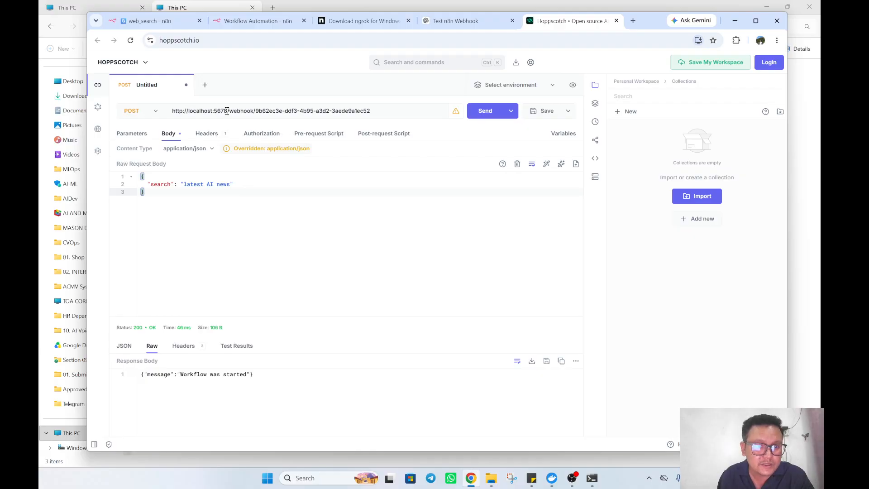
left_click_drag(228, 112, 165, 107)
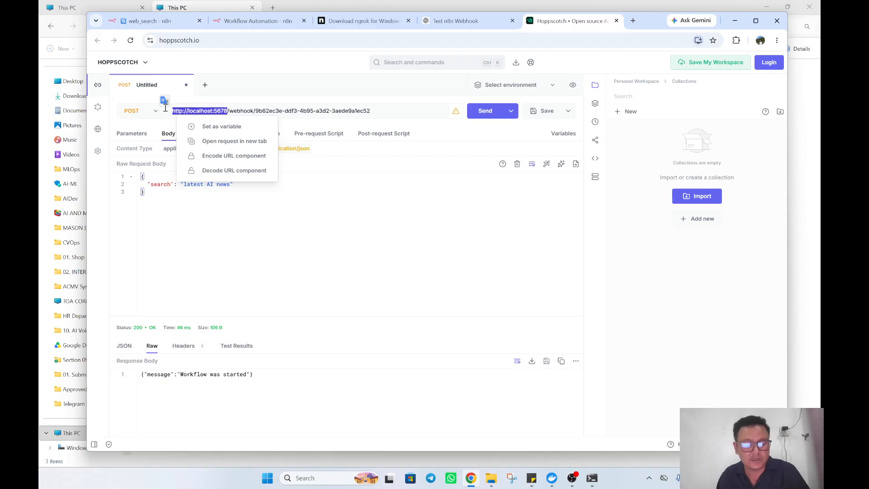
key("ctrl+v")
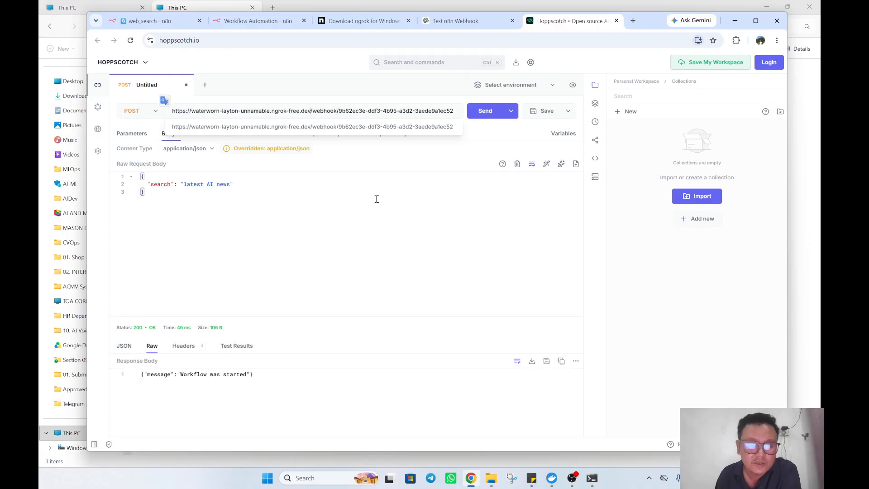
left_click(277, 186)
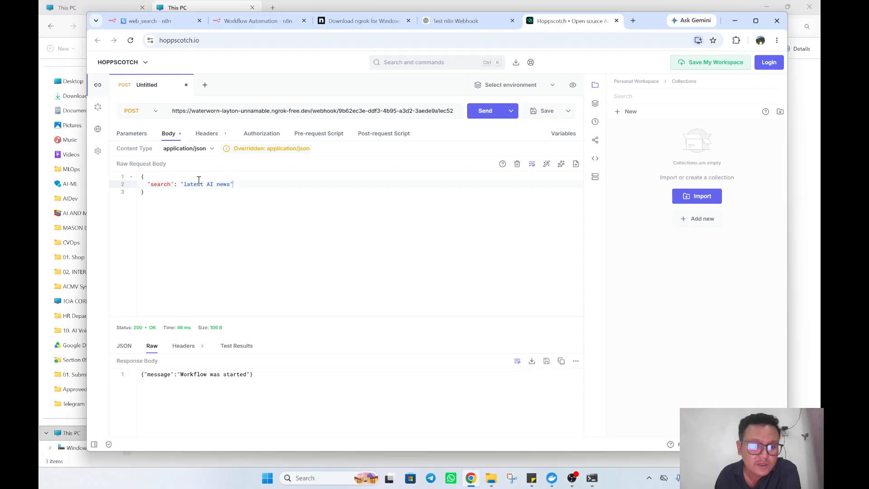
Start the n8n Webhook node listening for a test event, and send the POST request to the ngrok webhook URL from Hoppscotch
left_click(142, 21)
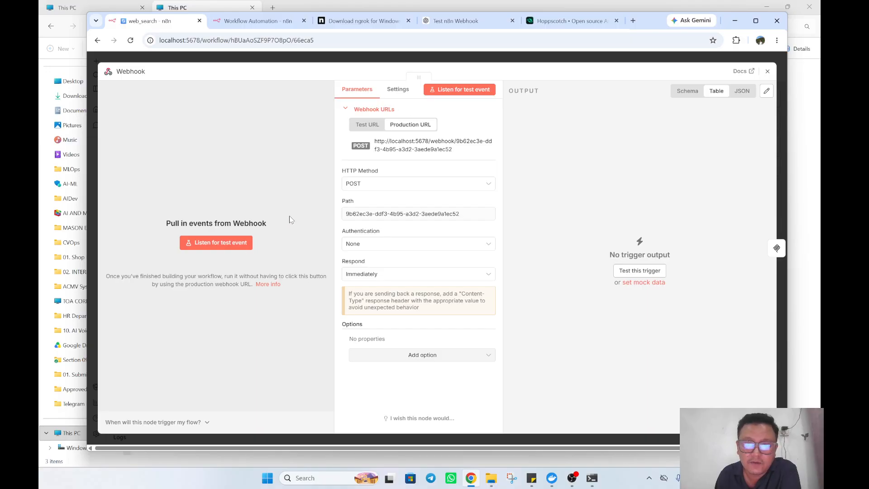
left_click(237, 247)
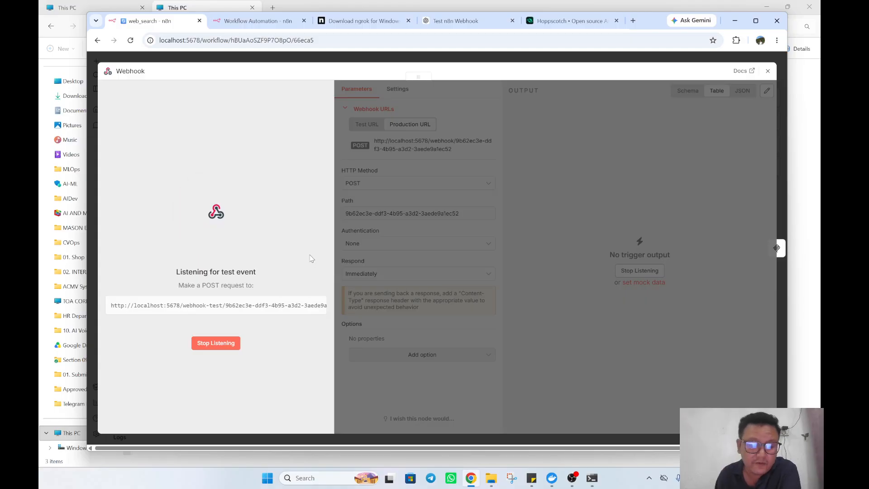
left_click(566, 18)
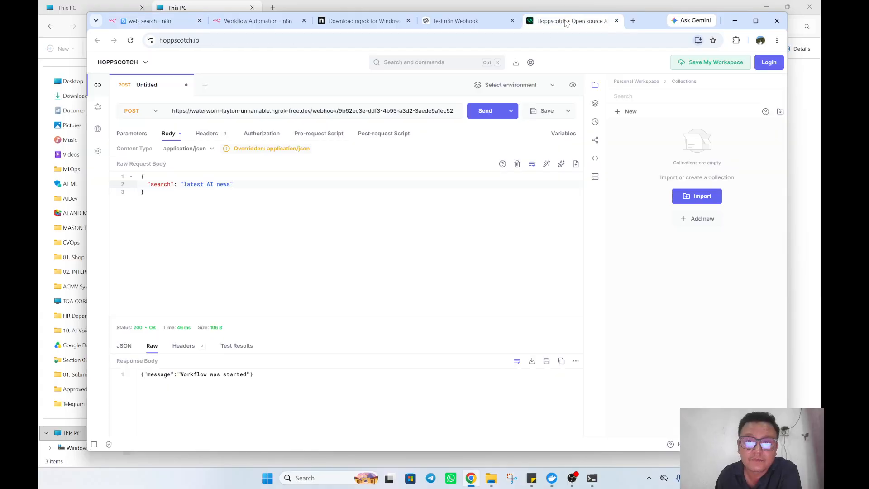
left_click(489, 113)
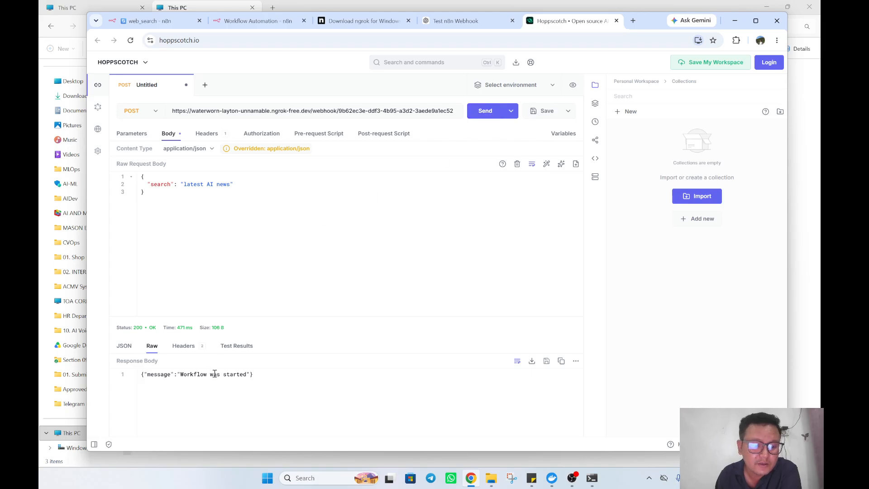
left_click_drag(255, 378, 140, 377)
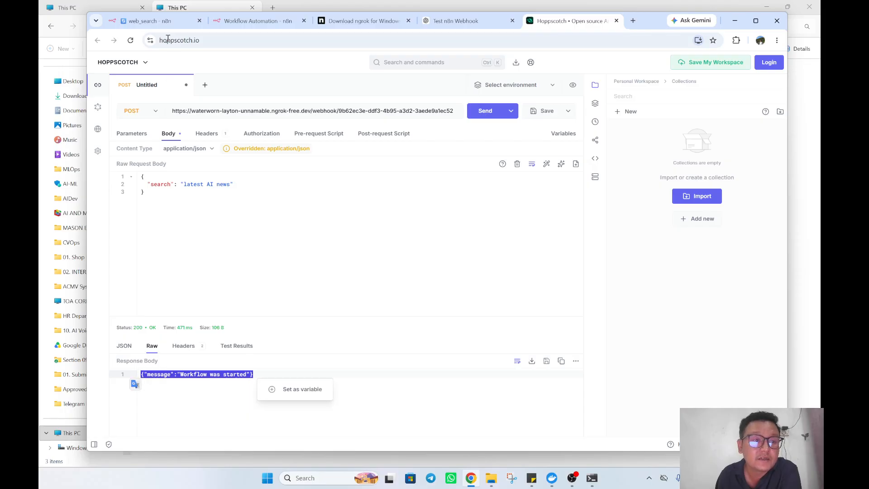
Open the newest execution of the web_search workflow in n8n and display the details of its web_search_mcp_client node
left_click(162, 21)
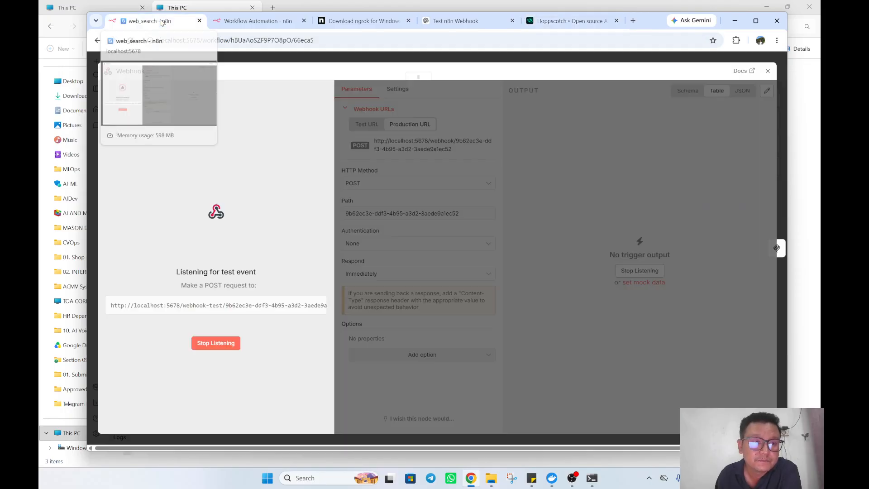
left_click(255, 22)
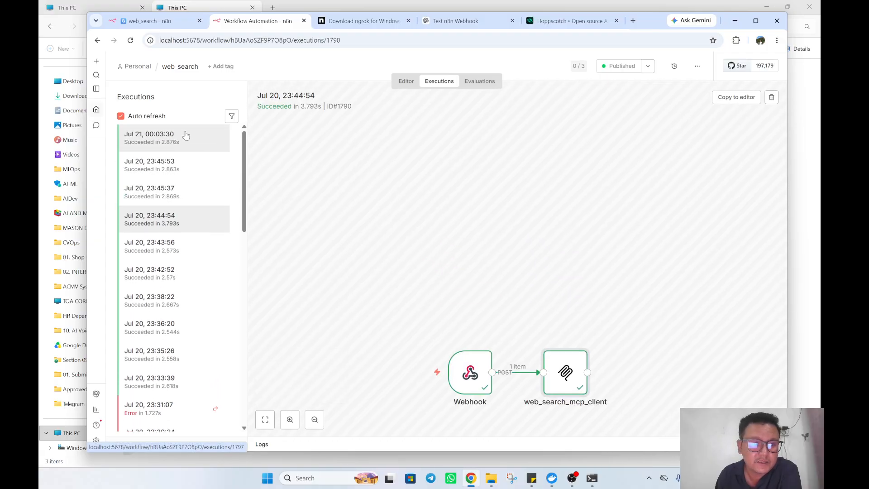
left_click(190, 138)
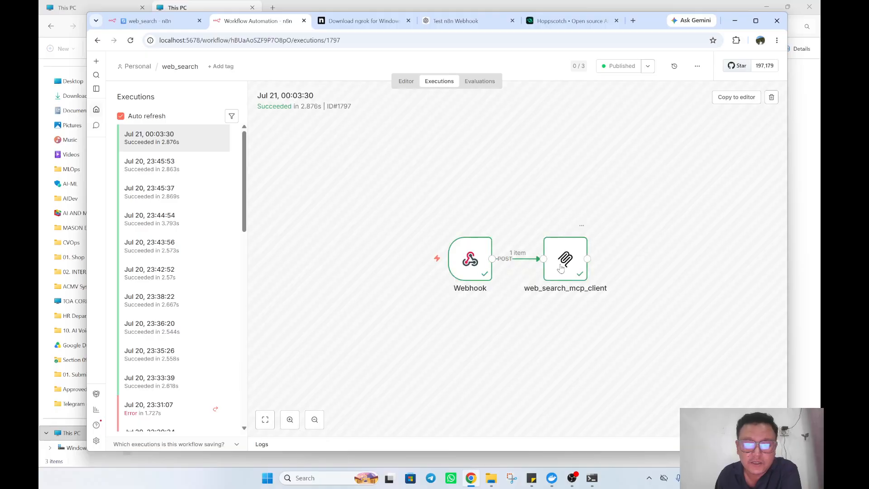
double_click(561, 267)
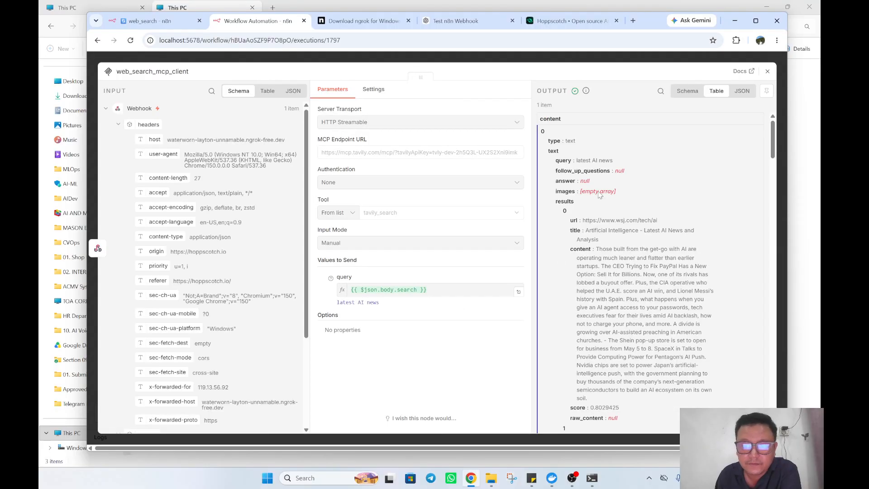
Examine the returned search results in the web_search_mcp_client output, and close the node details
left_click_drag(774, 151, 773, 173)
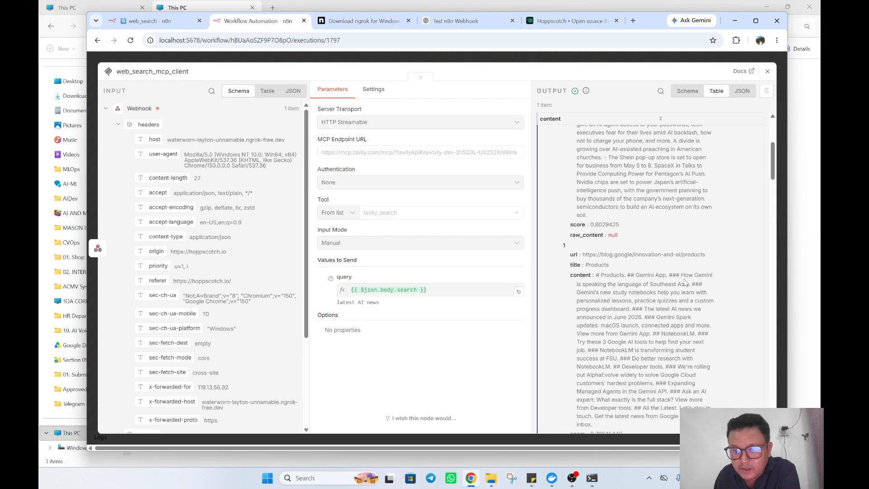
left_click_drag(682, 274, 701, 365)
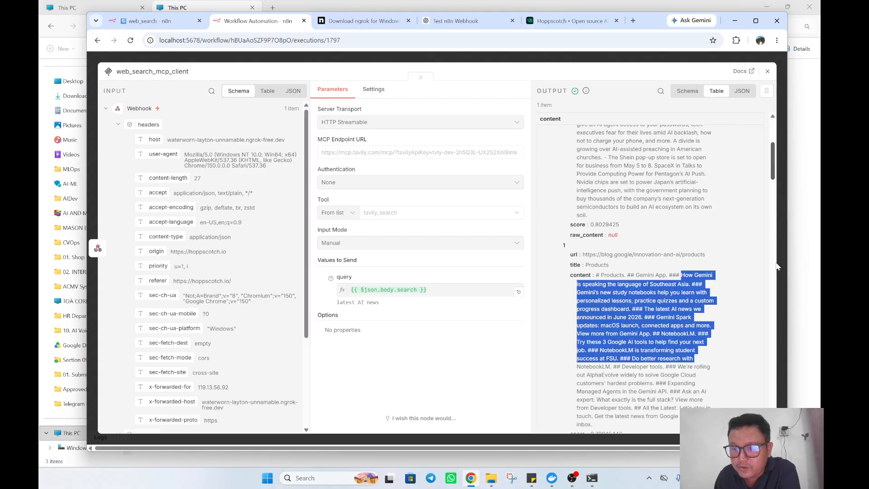
left_click_drag(777, 267, 774, 138)
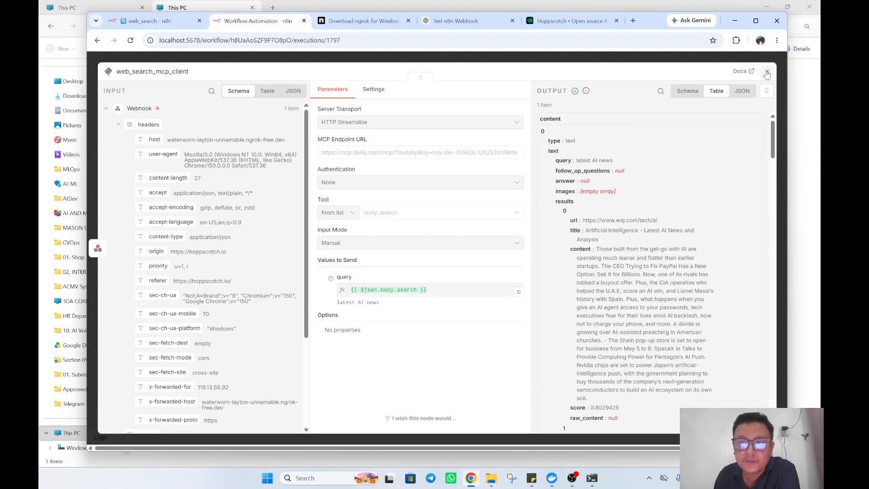
key("Escape")
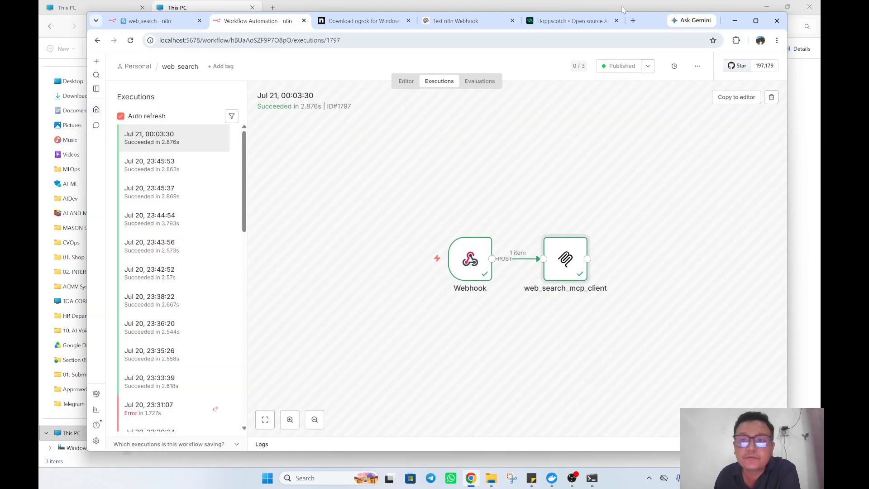
left_click(573, 478)
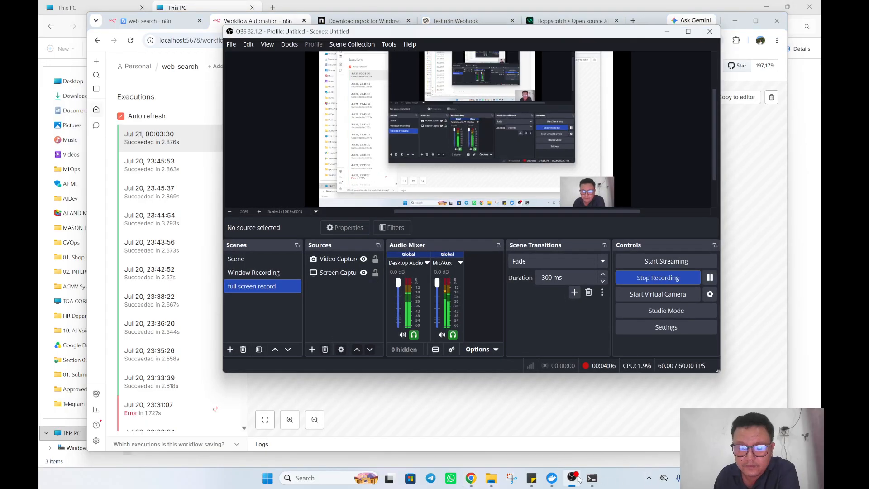